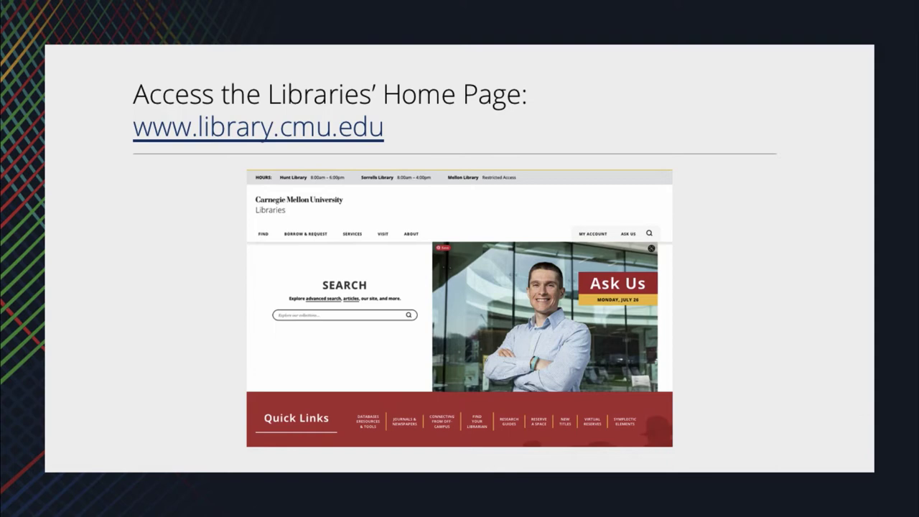
{"action": "key", "text": "Right"}
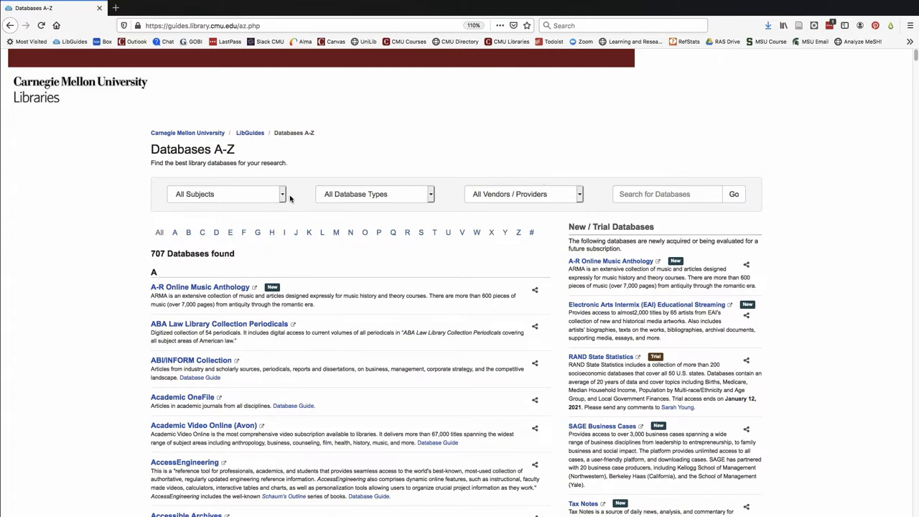
{"action": "left_click", "coordinate": [284, 195]}
{"action": "scroll", "coordinate": [285, 215], "scroll_direction": "down", "scroll_amount": 5}
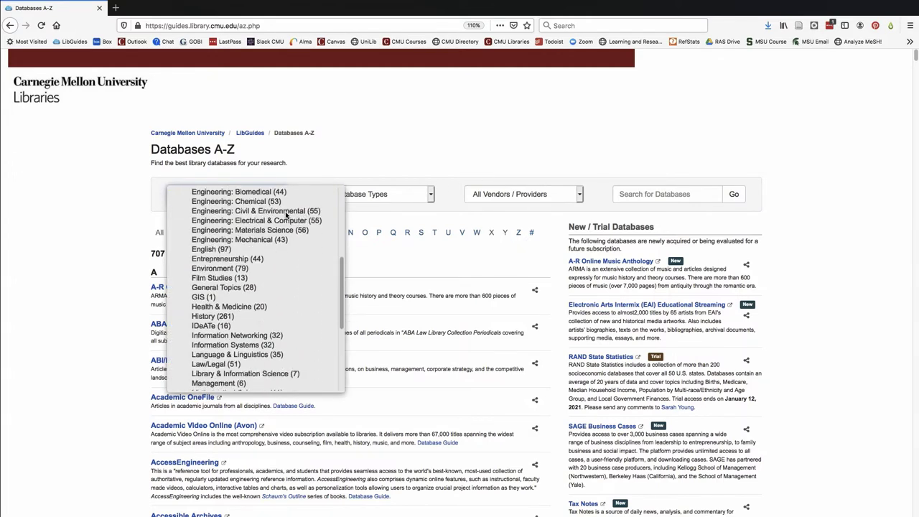
{"action": "left_click", "coordinate": [593, 137]}
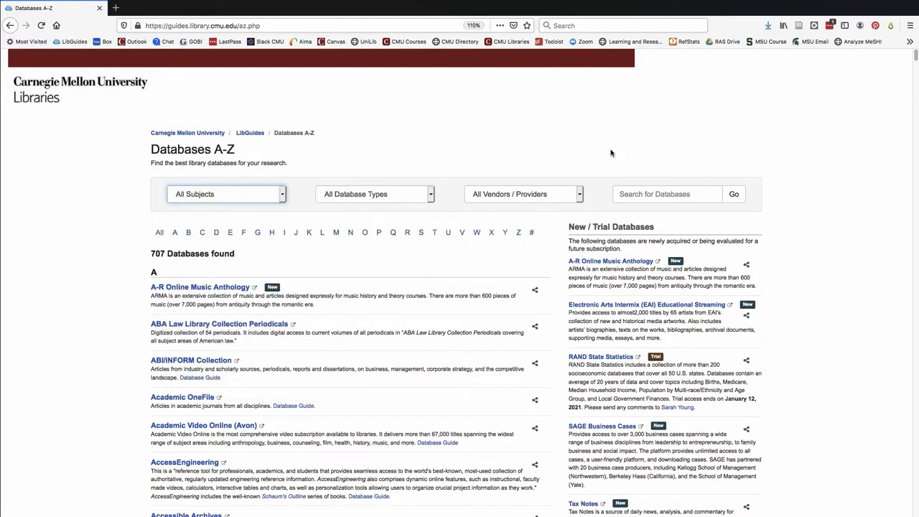
Search the Databases A-Z list for "environmental science".
{"action": "left_click", "coordinate": [669, 193]}
{"action": "type", "text": "envir"}
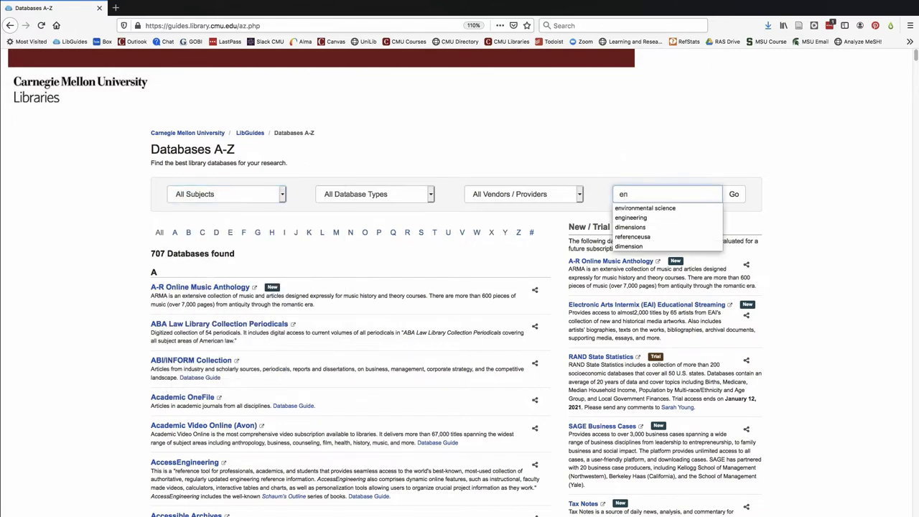
{"action": "left_click", "coordinate": [693, 209]}
{"action": "left_click", "coordinate": [734, 199]}
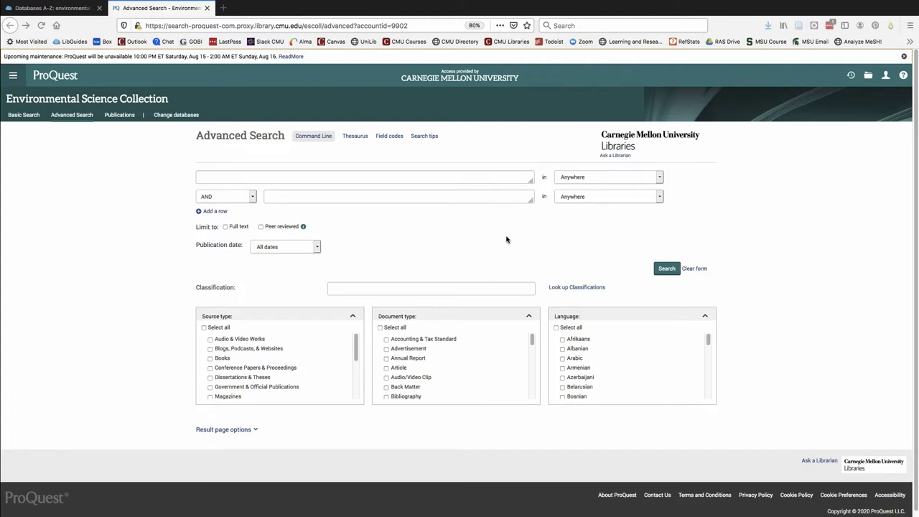
Enter fracking OR "hydraulic fracturing" as the first search line of the Environmental Science Collection's advanced search, keeping the phrase in quotation marks.
{"action": "left_click", "coordinate": [373, 178]}
{"action": "type", "text": "(racking OR "}
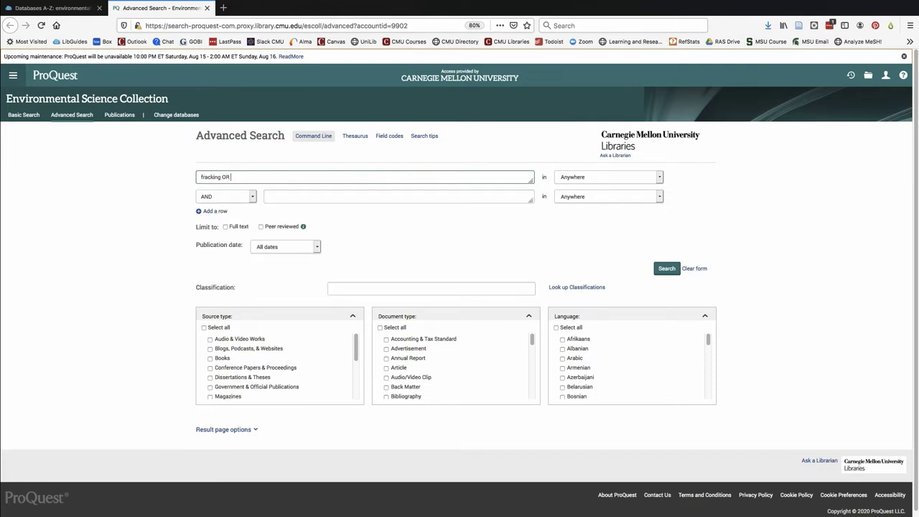
{"action": "type", "text": "hydrauli"}
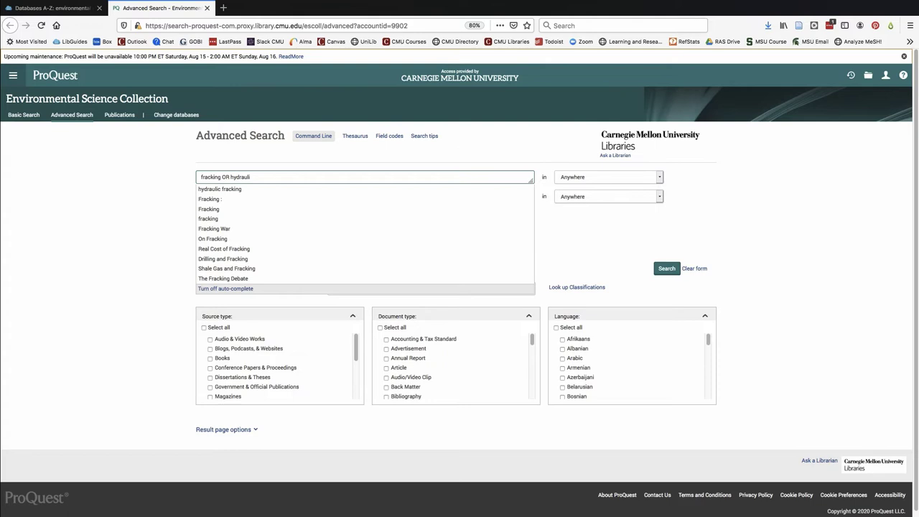
{"action": "type", "text": "c fracturing"}
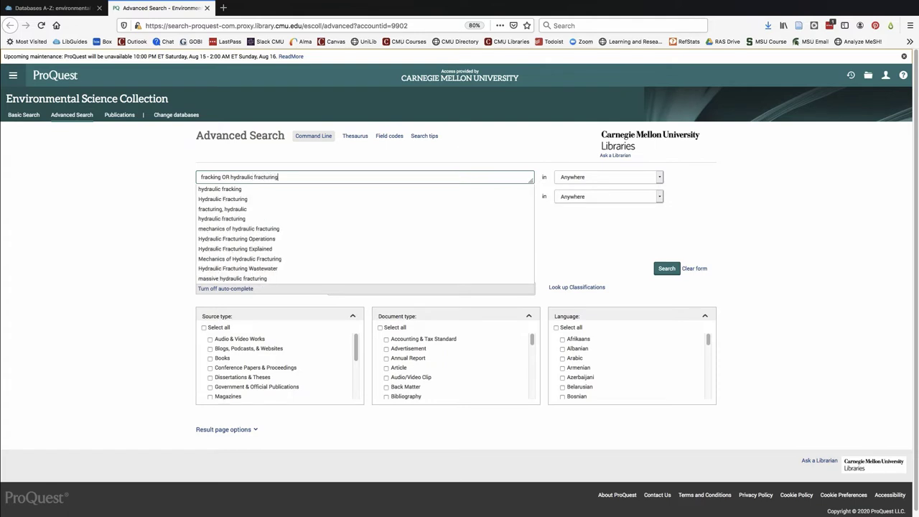
{"action": "type", "text": "\""}
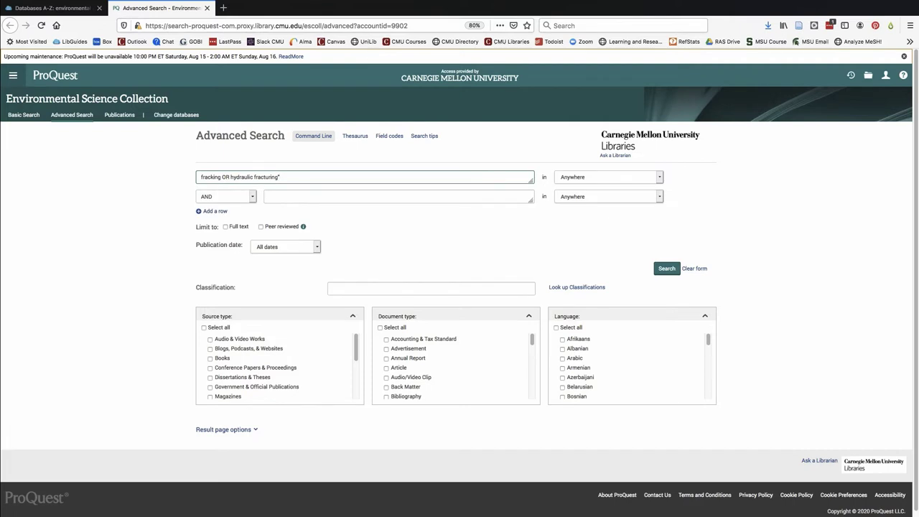
{"action": "left_click", "coordinate": [230, 177]}
{"action": "type", "text": "\""}
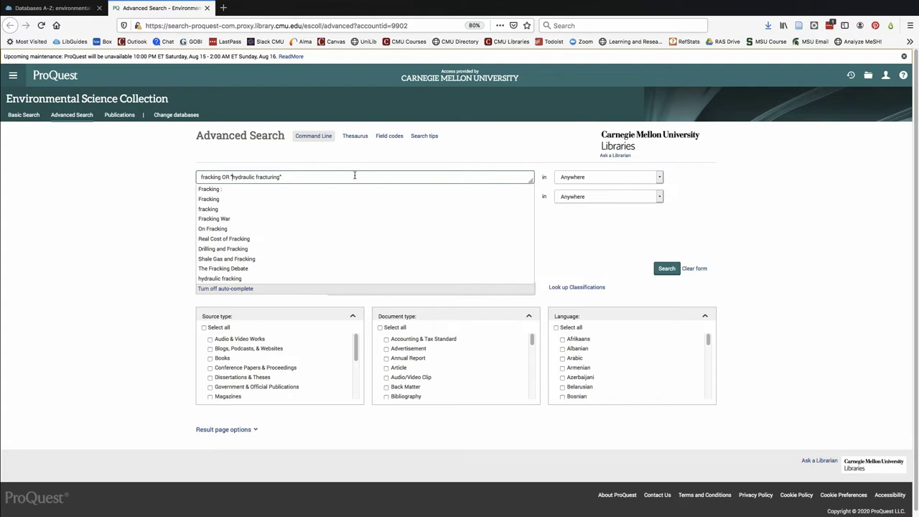
{"action": "left_click", "coordinate": [543, 220]}
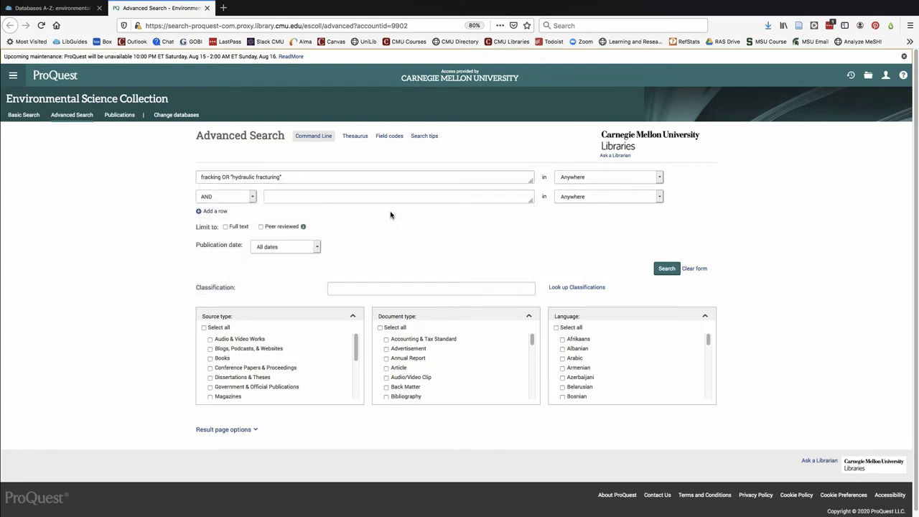
Add "drinking water" OR "water quality" as the second search line and run the search limited to peer reviewed sources.
{"action": "left_click", "coordinate": [277, 199]}
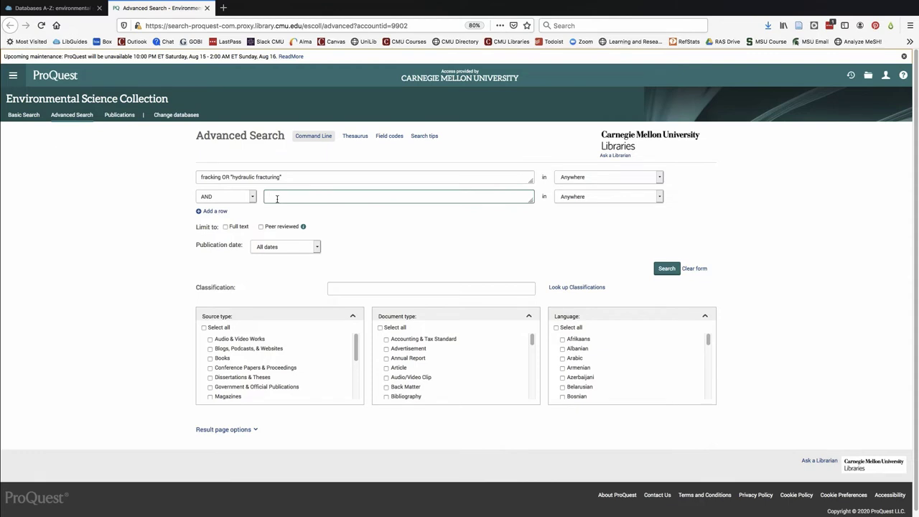
{"action": "type", "text": "\"drinking water\" OR \"water quality\""}
{"action": "left_click", "coordinate": [261, 226]}
{"action": "scroll", "coordinate": [294, 344], "scroll_direction": "down", "scroll_amount": 1}
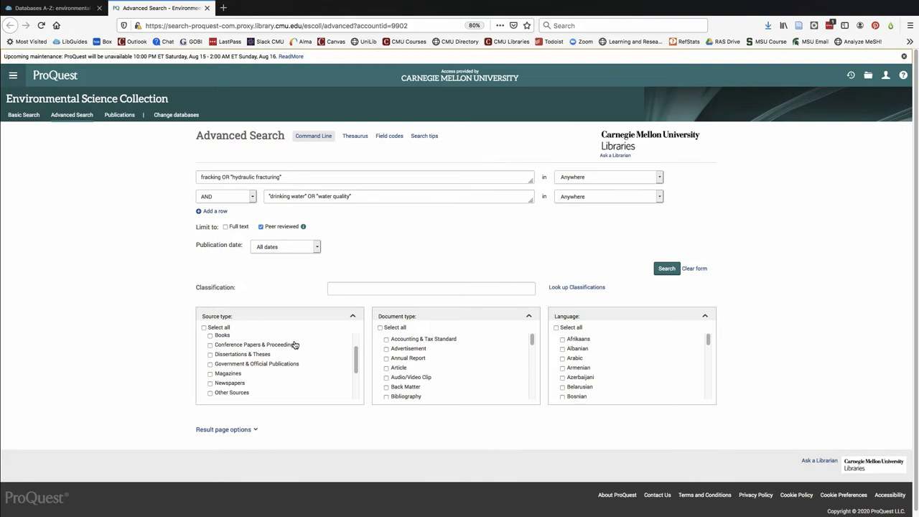
{"action": "left_click", "coordinate": [660, 270]}
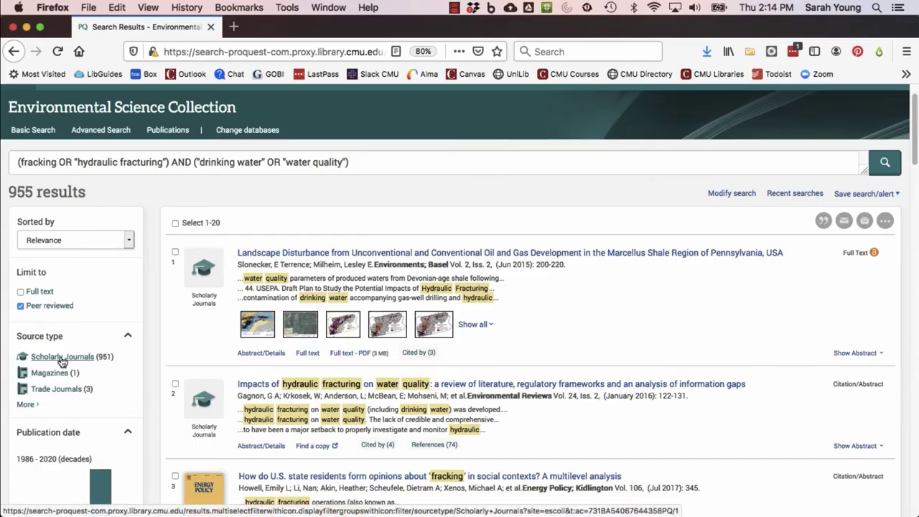
Filter the results to scholarly journals and narrow the publication date range by raising its start year.
{"action": "left_click", "coordinate": [62, 357]}
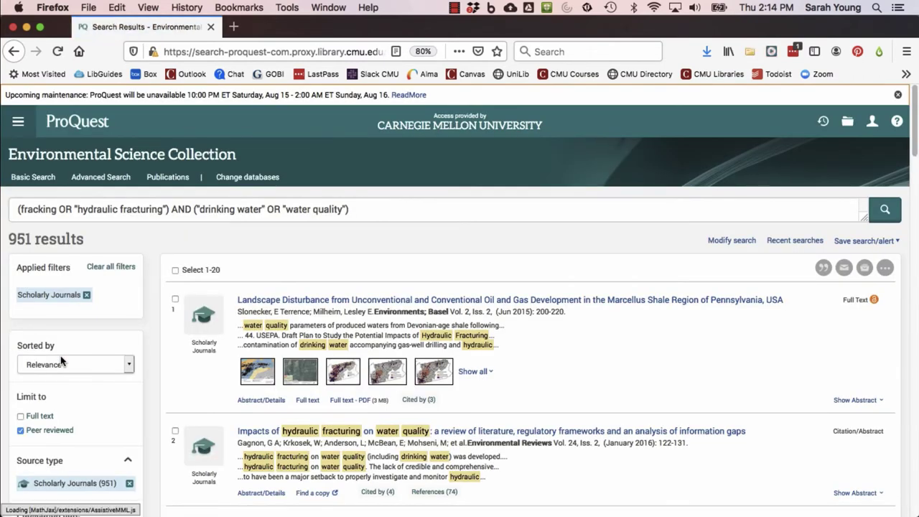
{"action": "scroll", "coordinate": [61, 361], "scroll_direction": "down", "scroll_amount": 5}
{"action": "left_click_drag", "start_coordinate": [20, 437], "coordinate": [92, 445]}
{"action": "left_click", "coordinate": [115, 468]}
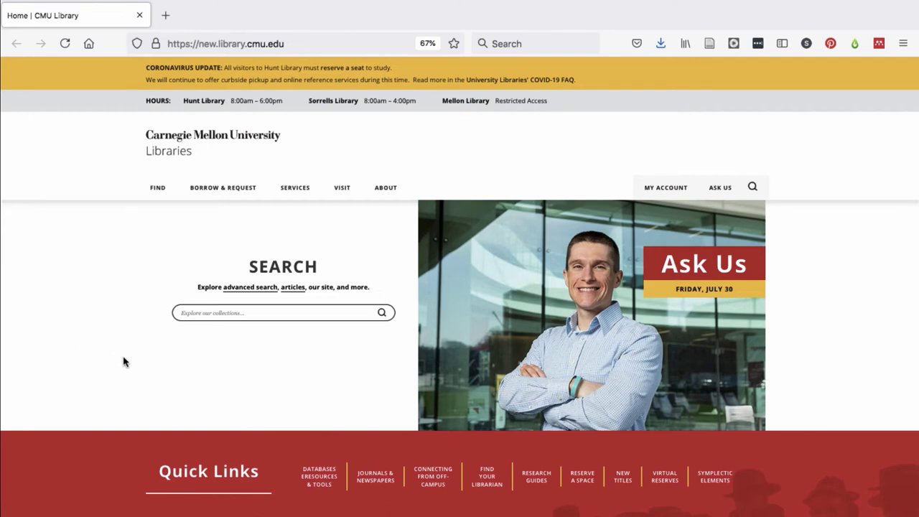
Open the research guides from the CMU Libraries home page and search them for "engineering".
{"action": "scroll", "coordinate": [124, 362], "scroll_direction": "up", "scroll_amount": 1}
{"action": "scroll", "coordinate": [125, 362], "scroll_direction": "down", "scroll_amount": 2}
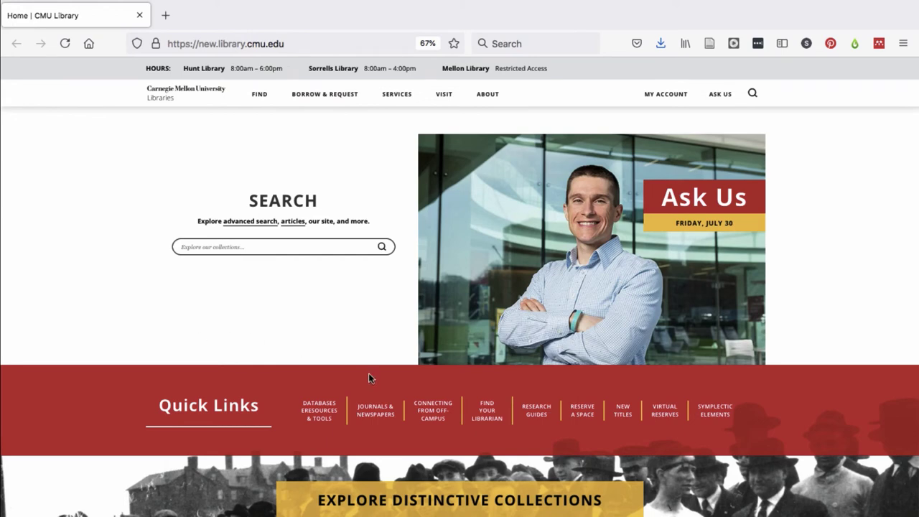
{"action": "left_click", "coordinate": [544, 417]}
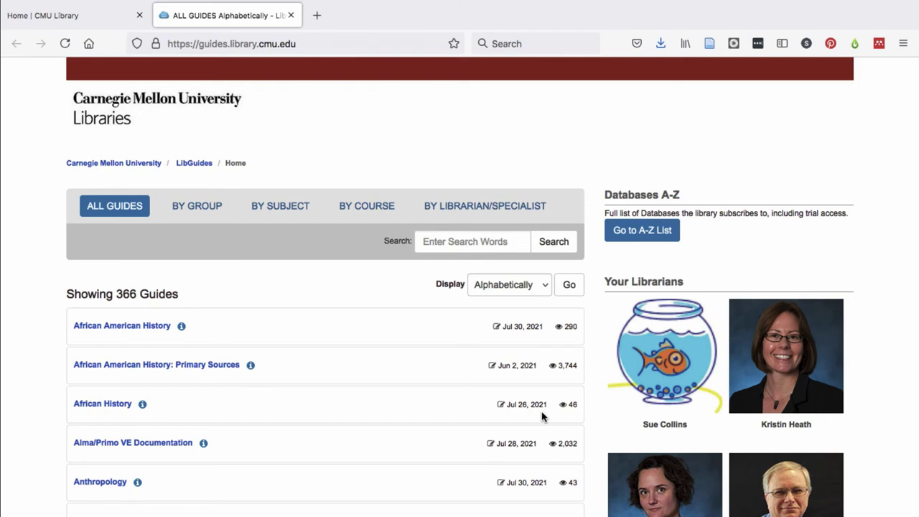
{"action": "left_click", "coordinate": [494, 244]}
{"action": "type", "text": "engineering"}
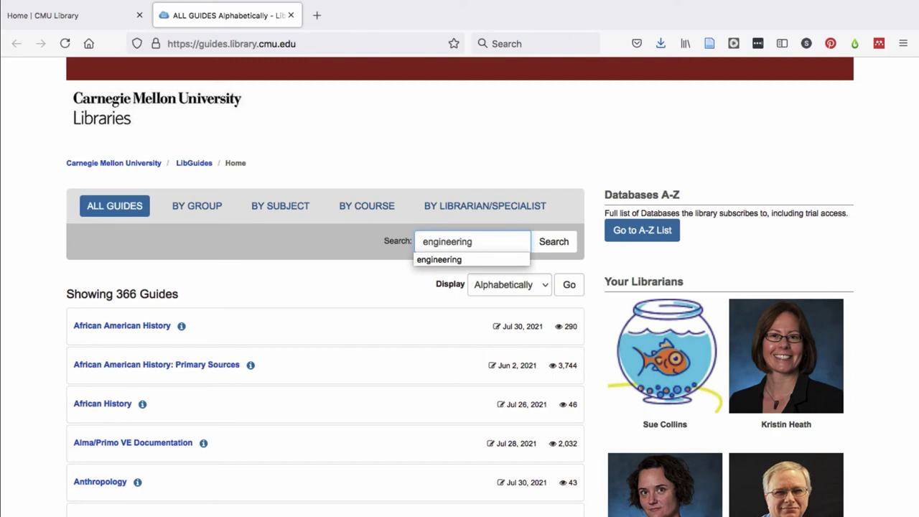
{"action": "key", "text": "Return"}
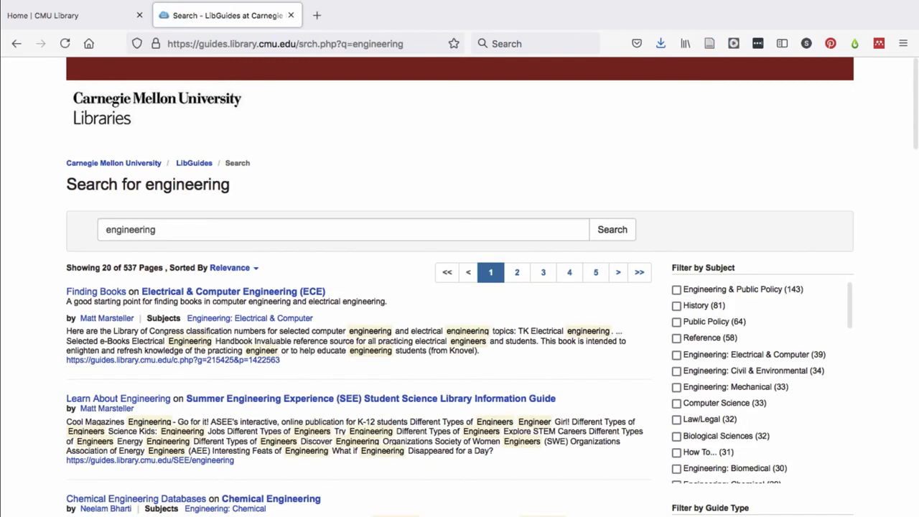
Open the Electrical & Computer Engineering (ECE) guide from the search results and go to its Finding Articles page.
{"action": "scroll", "coordinate": [362, 317], "scroll_direction": "down", "scroll_amount": 3}
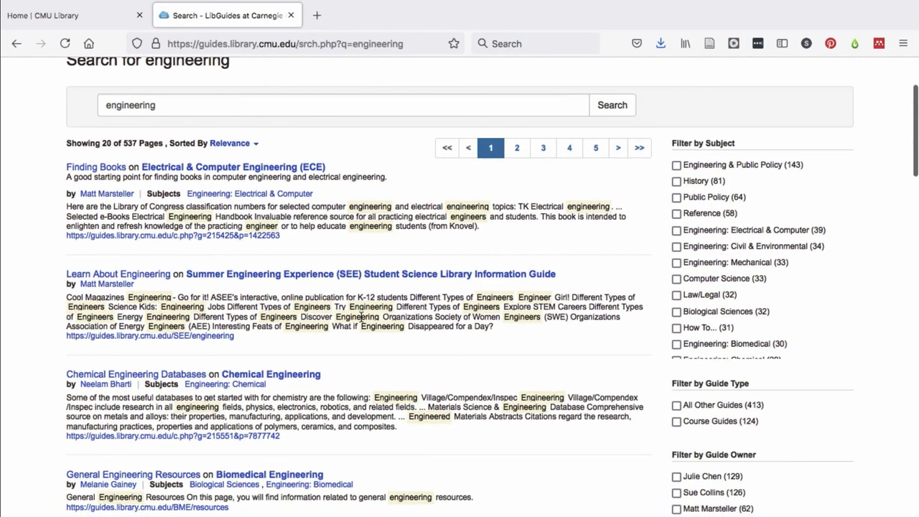
{"action": "left_click", "coordinate": [273, 162]}
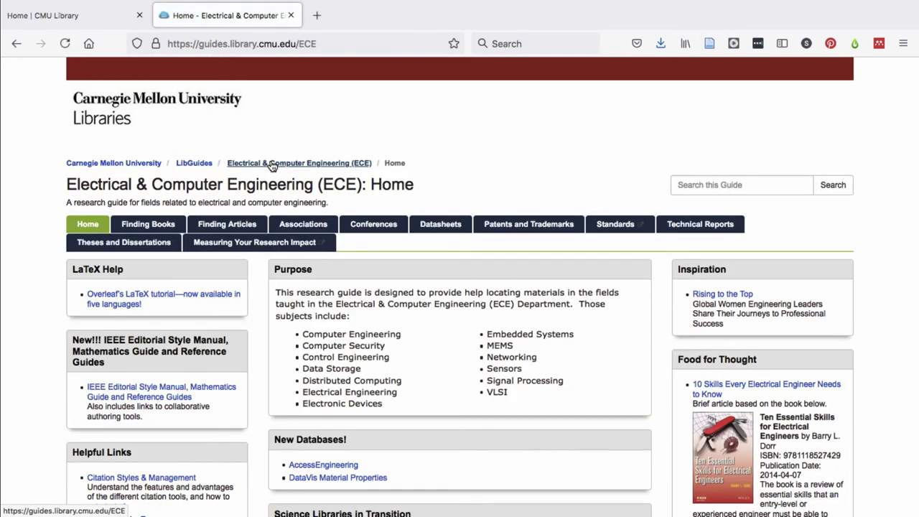
{"action": "left_click", "coordinate": [223, 228]}
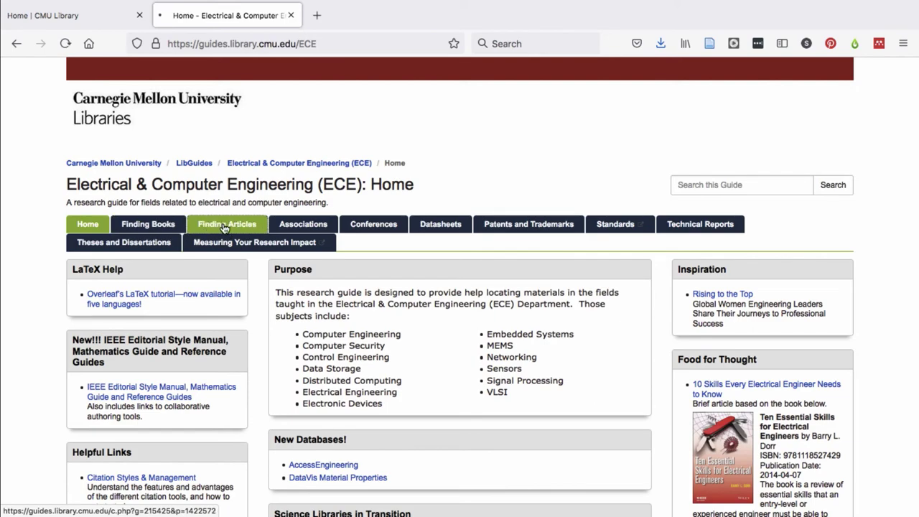